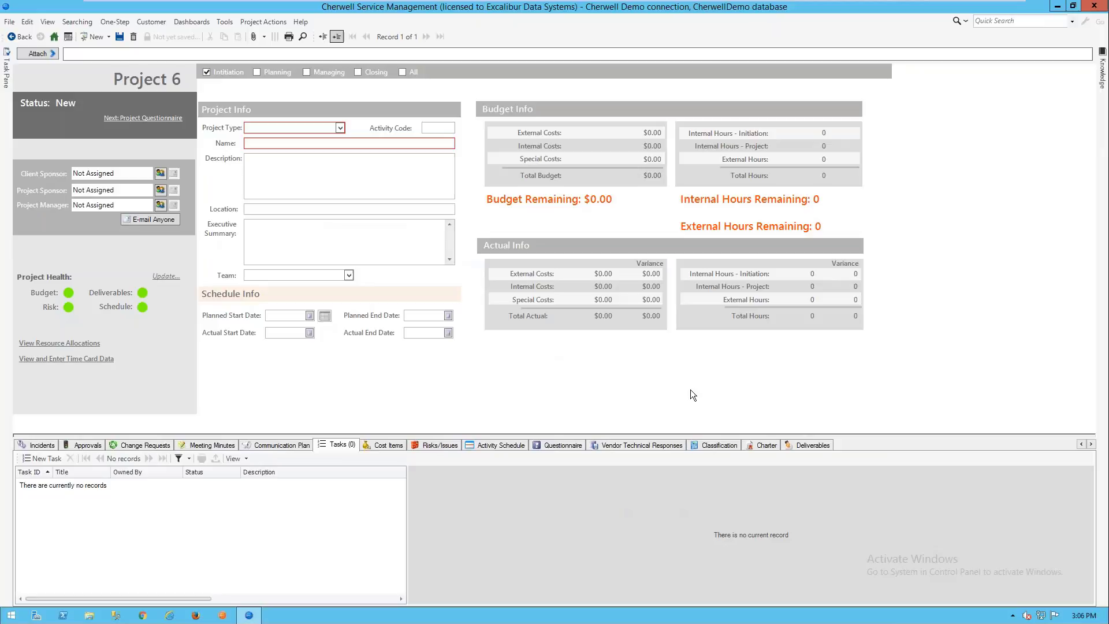
Tick the All phase filter so Project 6's related tabs, such as Project Portfolios and Members, appear.
{"action": "left_click", "coordinate": [402, 72]}
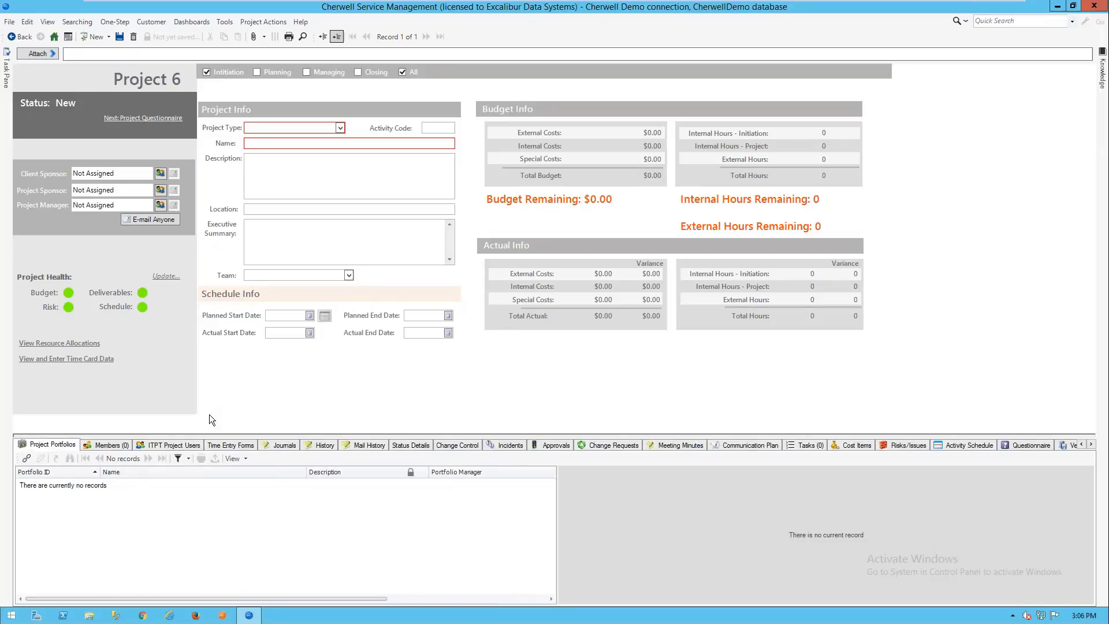
Untick Initiation, set Project Type to IT and confirm the chosen project manager.
{"action": "left_click", "coordinate": [206, 72]}
{"action": "left_click", "coordinate": [325, 128]}
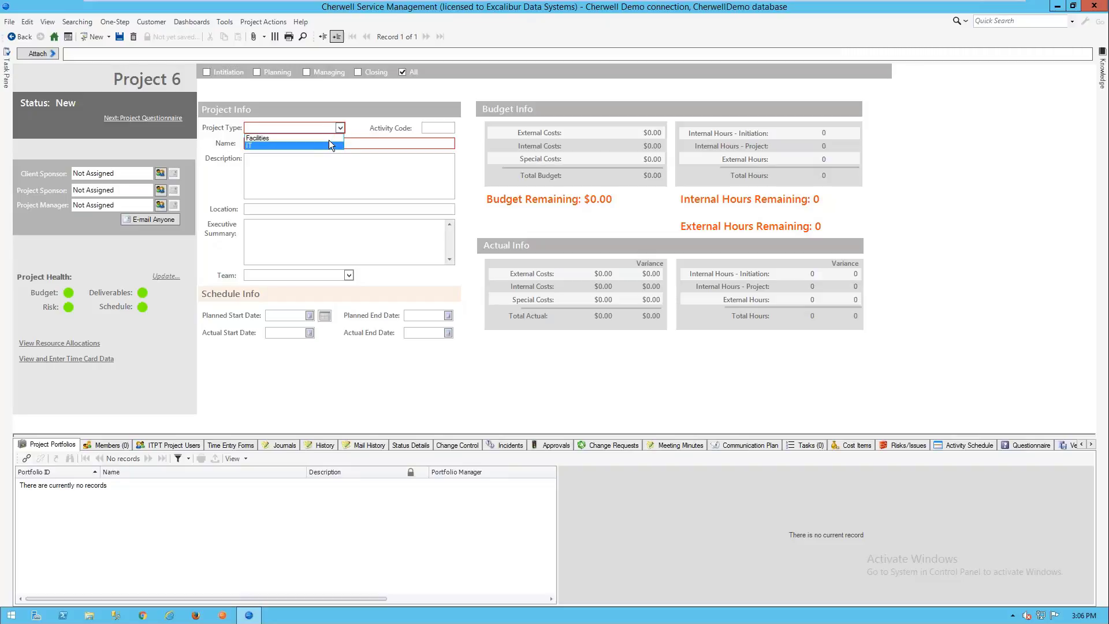
{"action": "key", "text": "Up"}
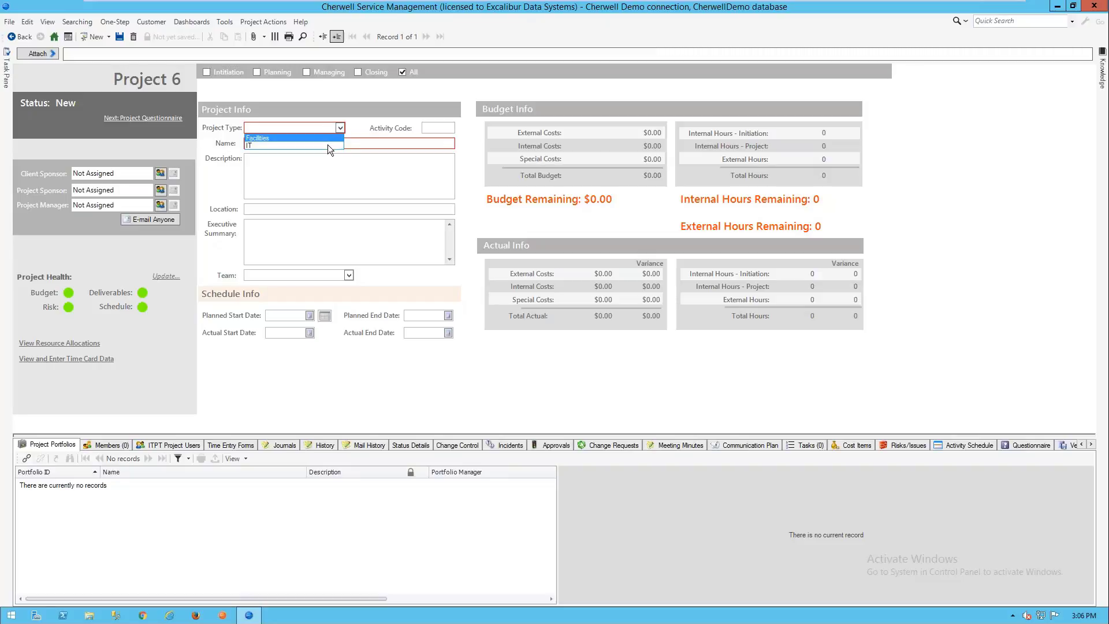
{"action": "left_click", "coordinate": [327, 145]}
{"action": "left_click", "coordinate": [341, 126]}
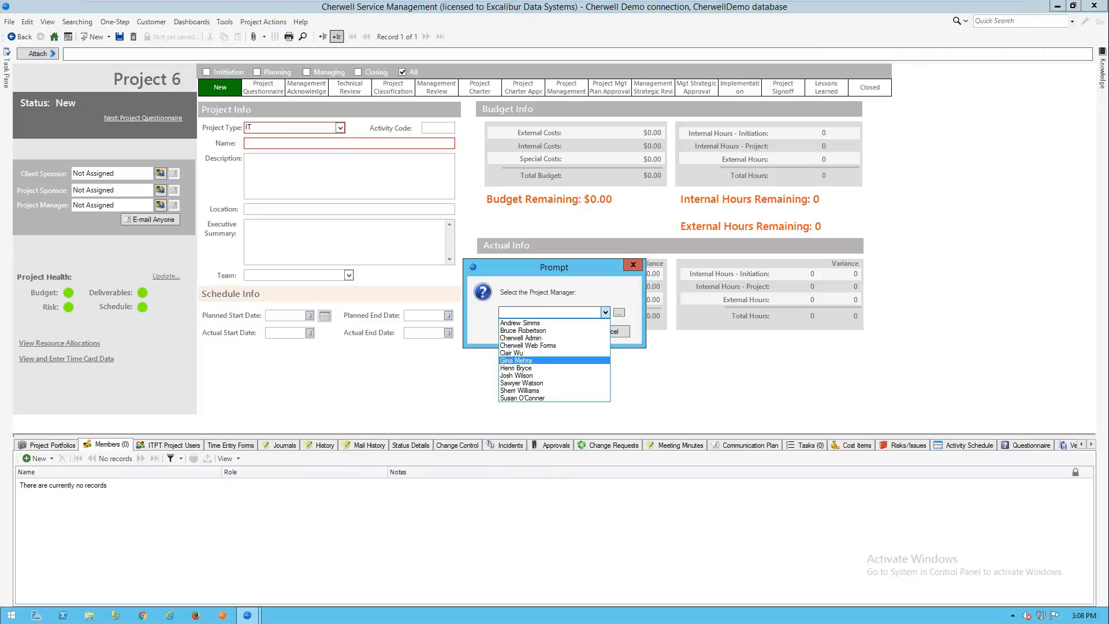
{"action": "left_click", "coordinate": [543, 359]}
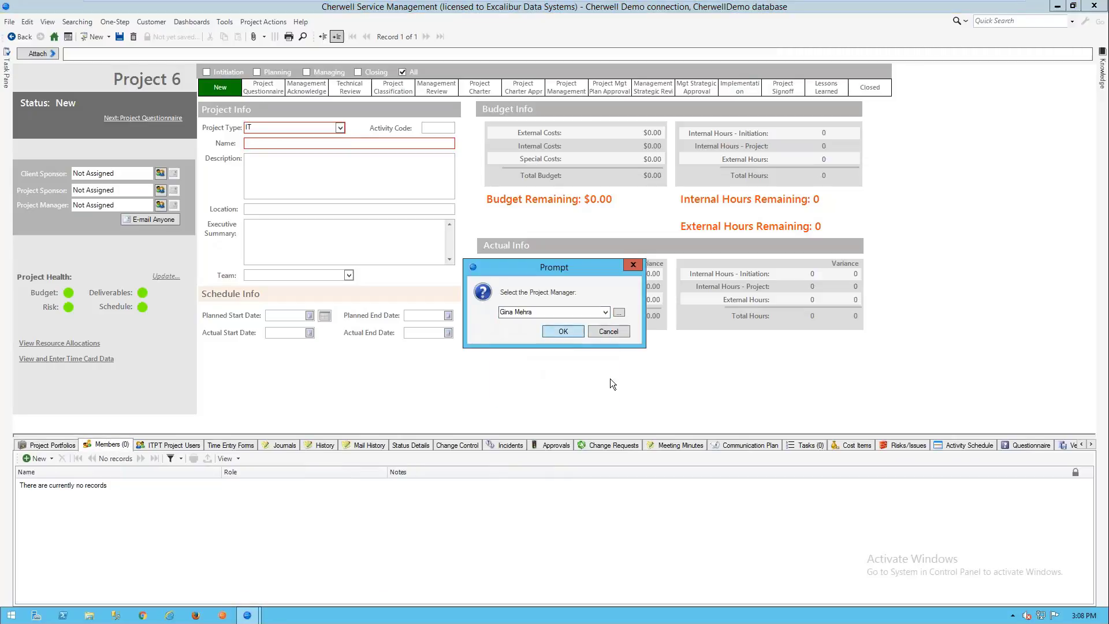
{"action": "key", "text": "Return"}
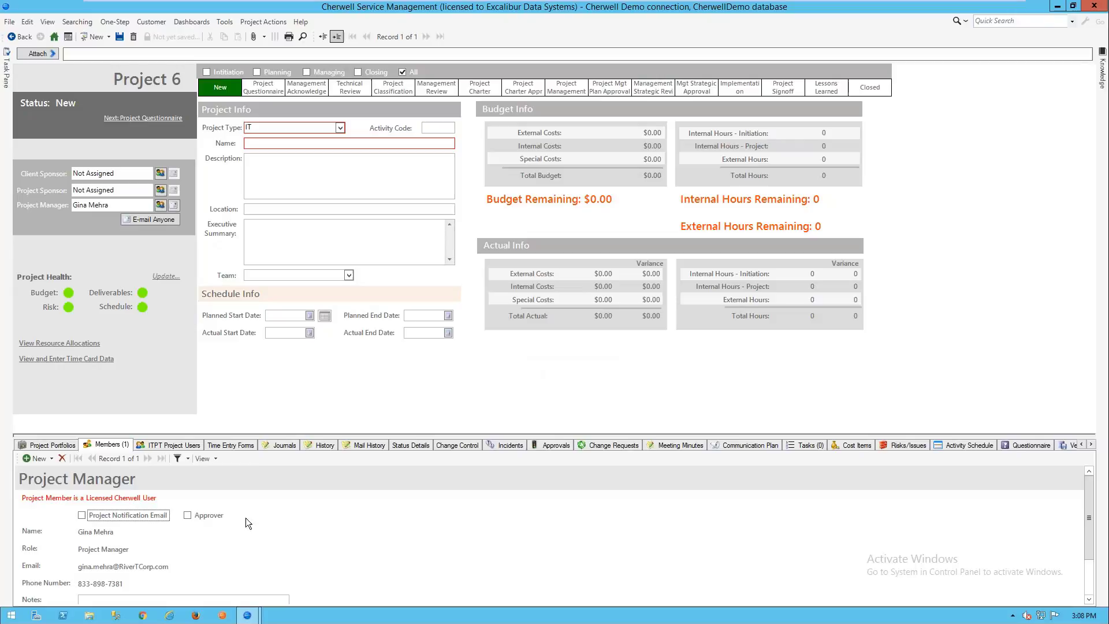
Add a project member with 30% allocation and 2 hours of weekly time.
{"action": "left_click_drag", "start_coordinate": [268, 263], "coordinate": [244, 415]}
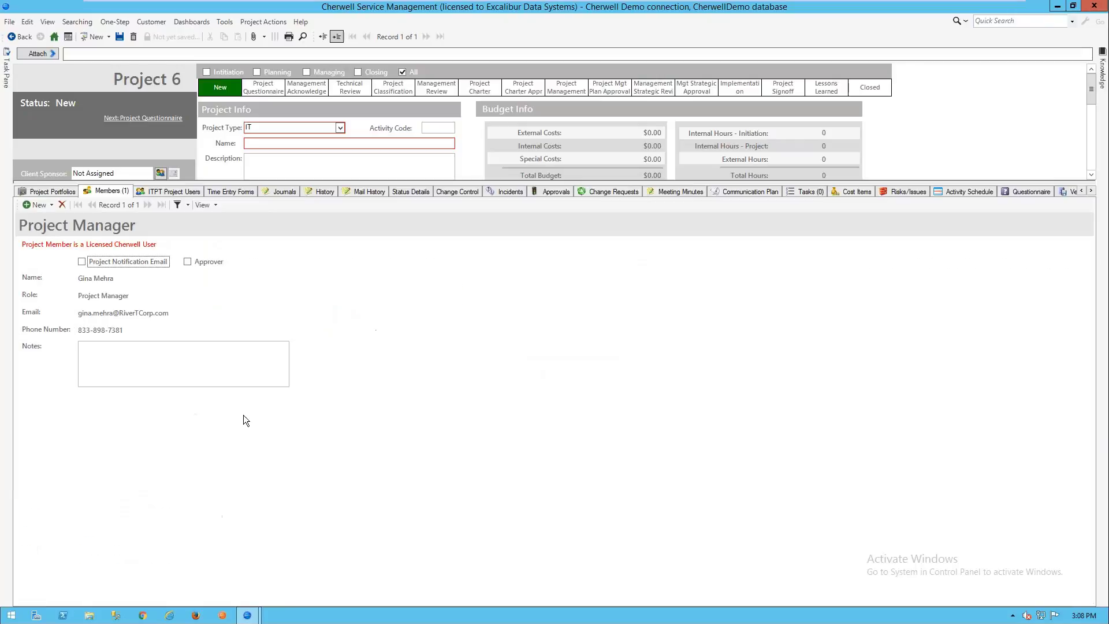
{"action": "left_click", "coordinate": [36, 205]}
{"action": "left_click", "coordinate": [155, 408]}
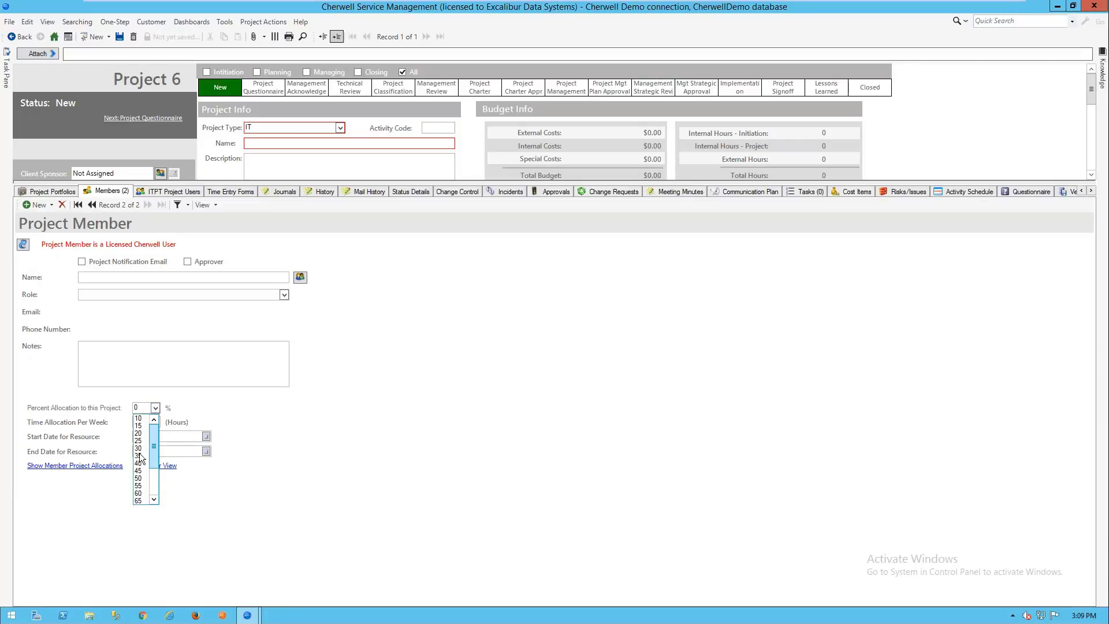
{"action": "left_click", "coordinate": [139, 454]}
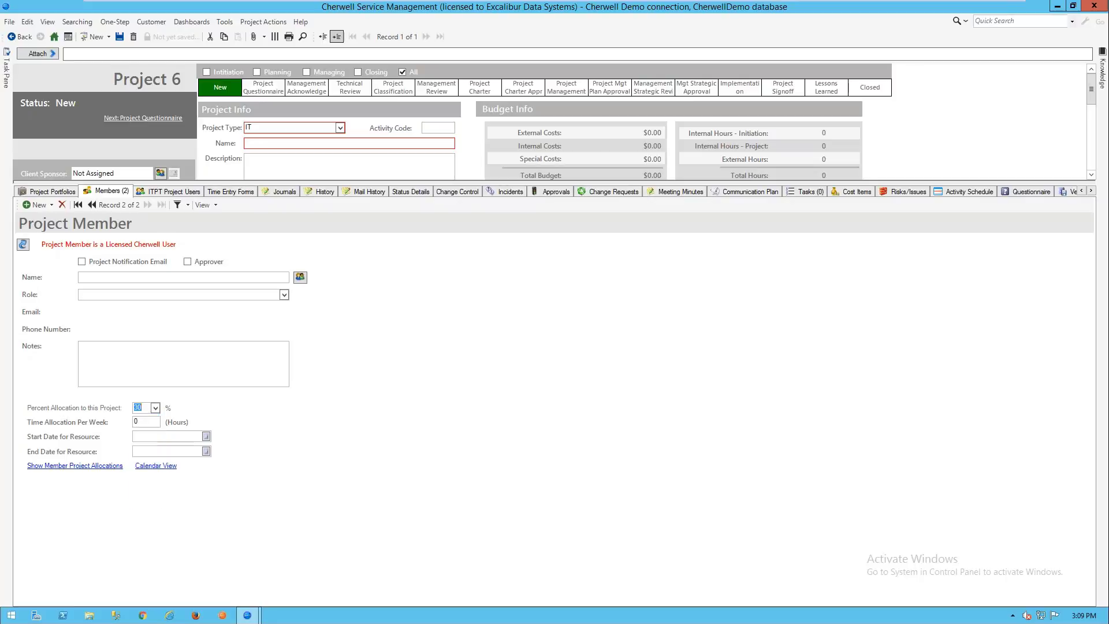
{"action": "left_click", "coordinate": [146, 421]}
{"action": "type", "text": "2"}
{"action": "key", "text": "Tab"}
{"action": "key", "text": "Escape"}
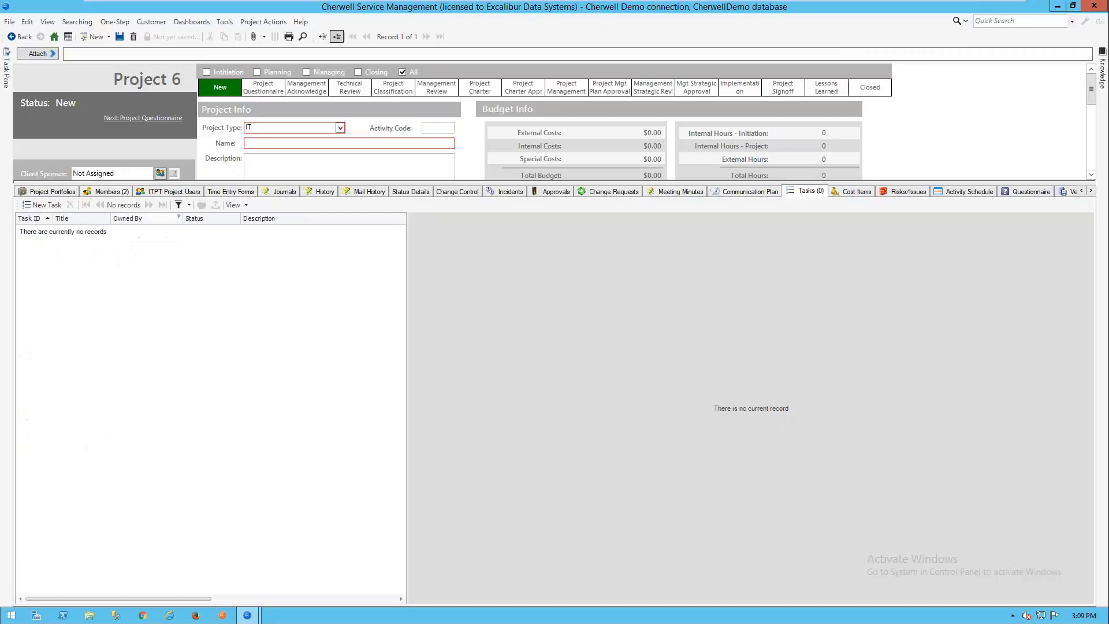
Create new Task 10252 under Project 6's Tasks.
{"action": "left_click", "coordinate": [38, 204]}
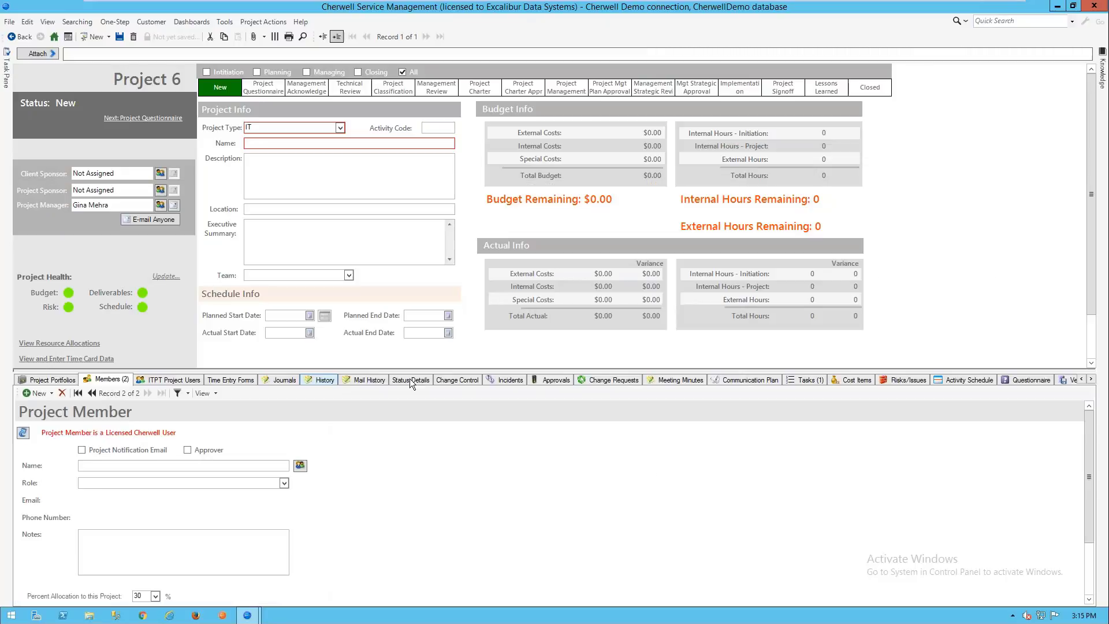
Start Change Control 1014 from the Change Control tab and look over its form.
{"action": "left_click", "coordinate": [456, 379]}
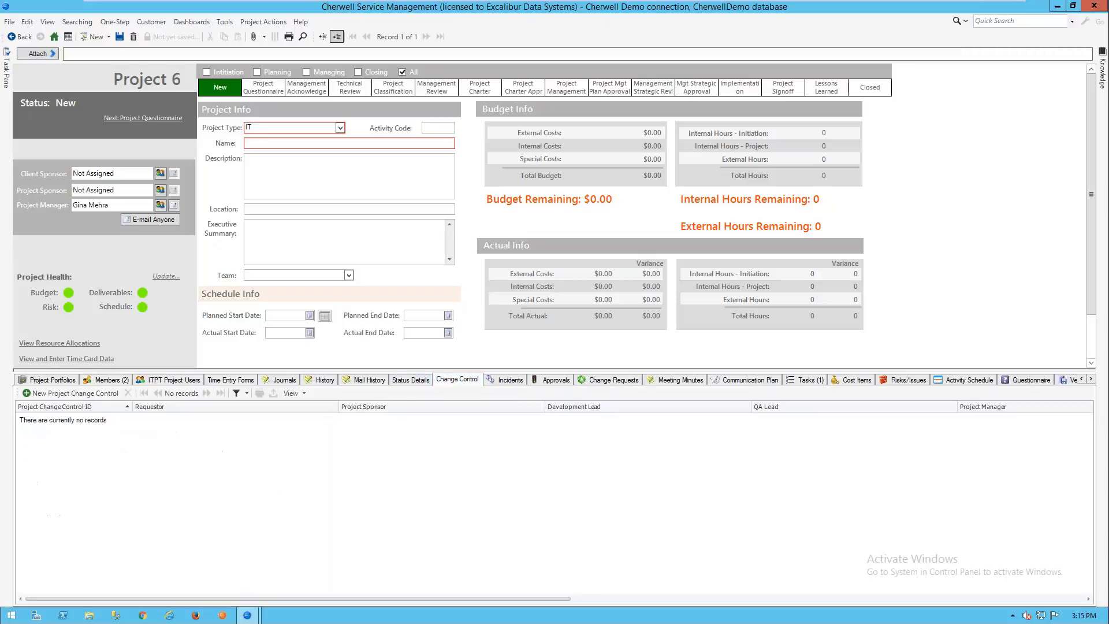
{"action": "left_click", "coordinate": [70, 392]}
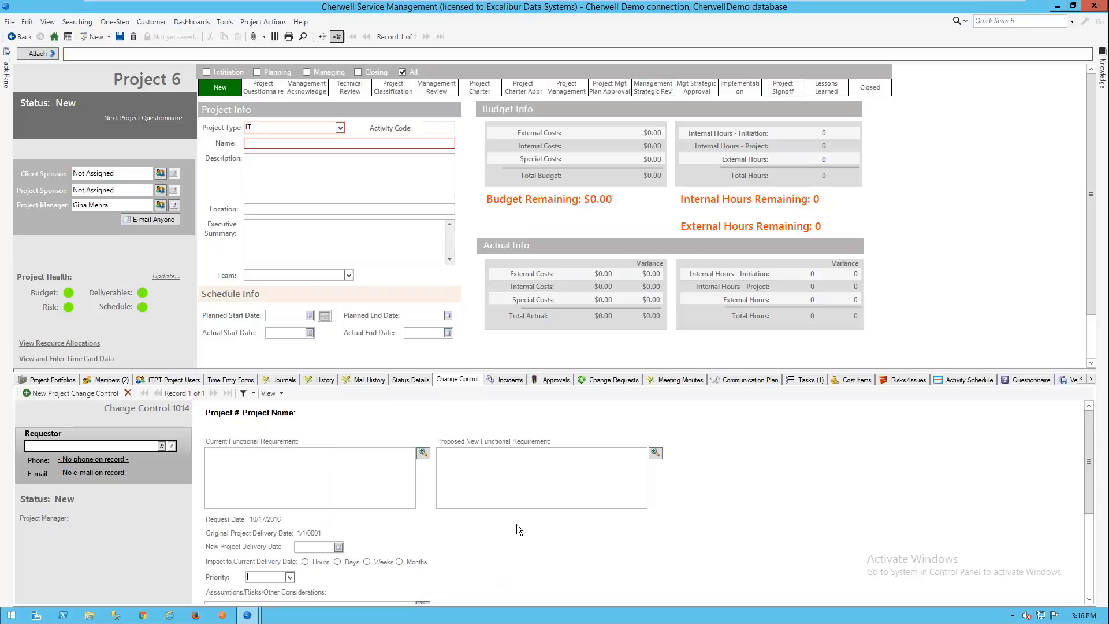
{"action": "scroll", "coordinate": [482, 513], "scroll_direction": "down", "scroll_amount": 3}
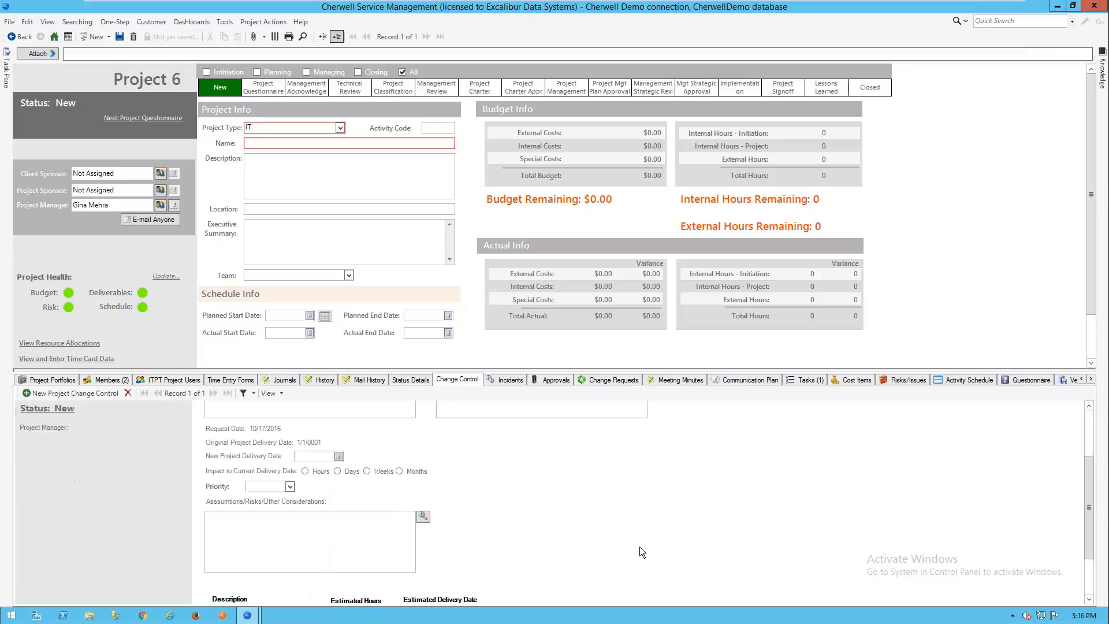
{"action": "scroll", "coordinate": [639, 546], "scroll_direction": "up", "scroll_amount": 3}
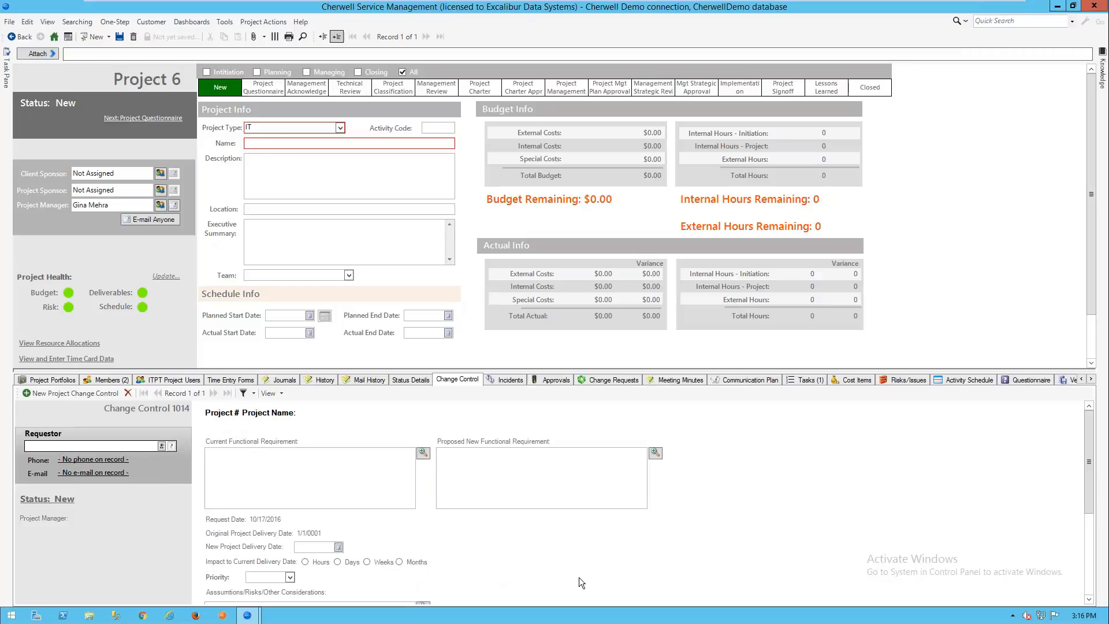
Look through Project 6's Incidents, Change Requests and Meeting Minutes lists.
{"action": "left_click", "coordinate": [501, 379]}
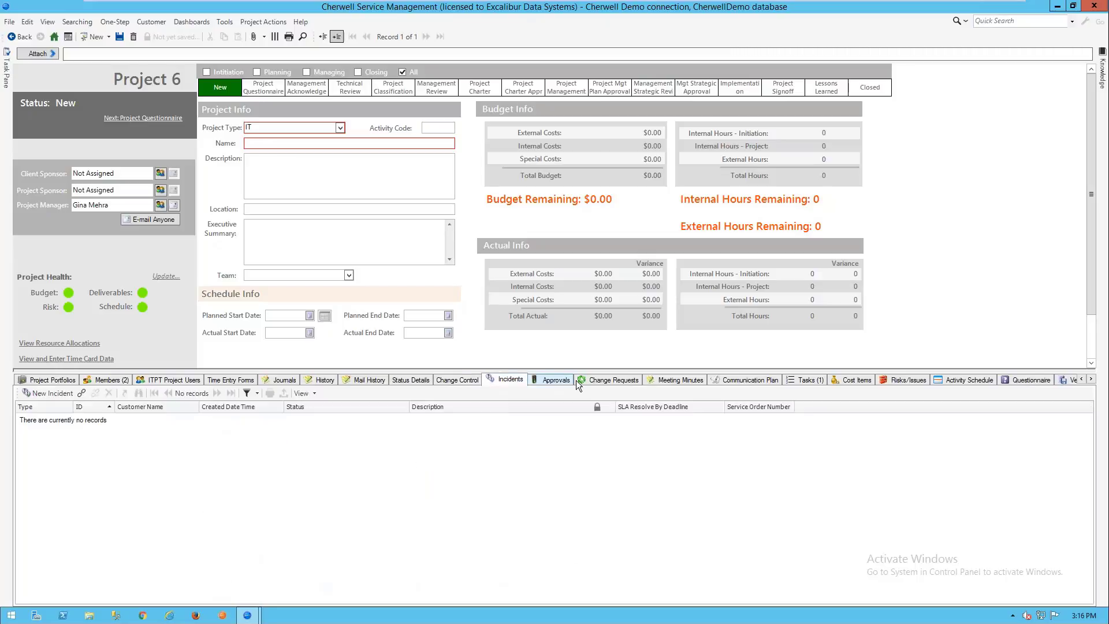
{"action": "left_click", "coordinate": [615, 379]}
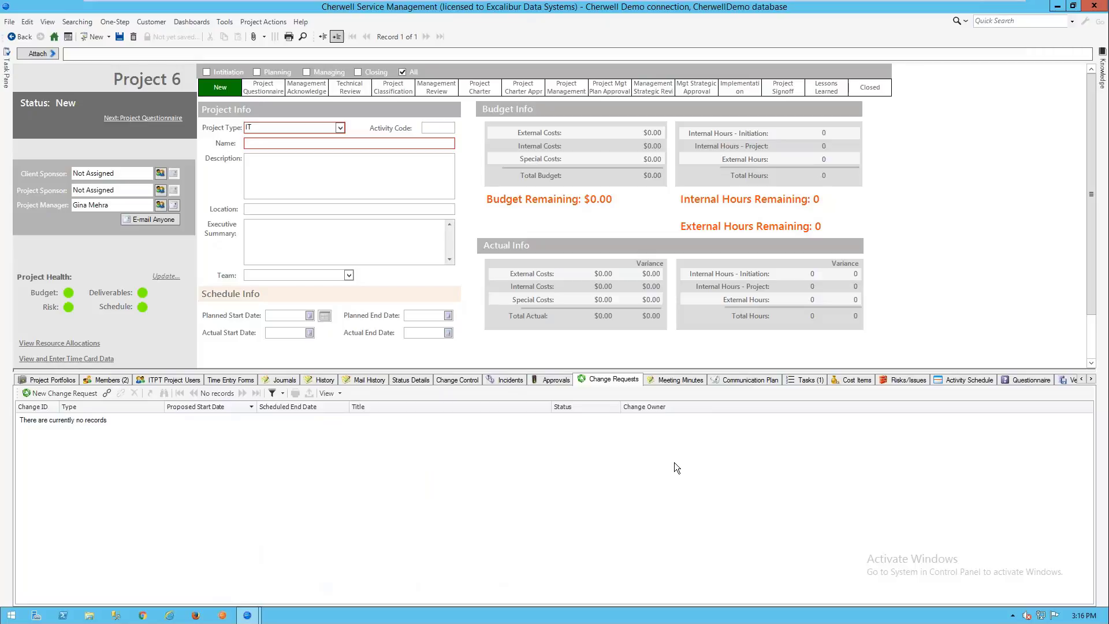
{"action": "left_click", "coordinate": [667, 376]}
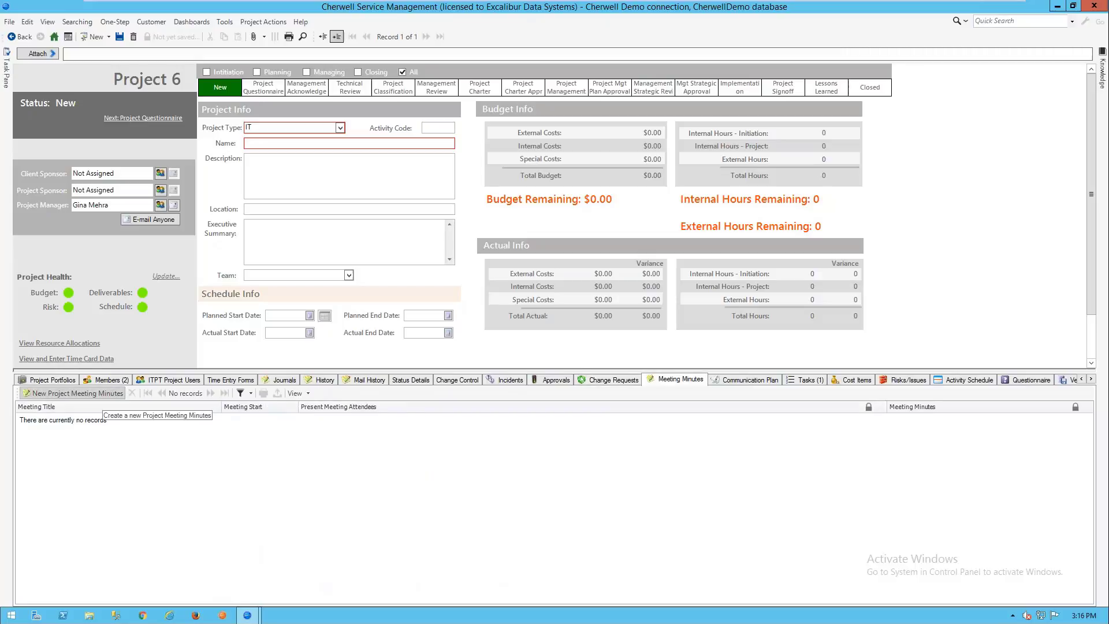
Create a new meeting minutes record, then show the empty Cost Items list.
{"action": "left_click", "coordinate": [98, 394]}
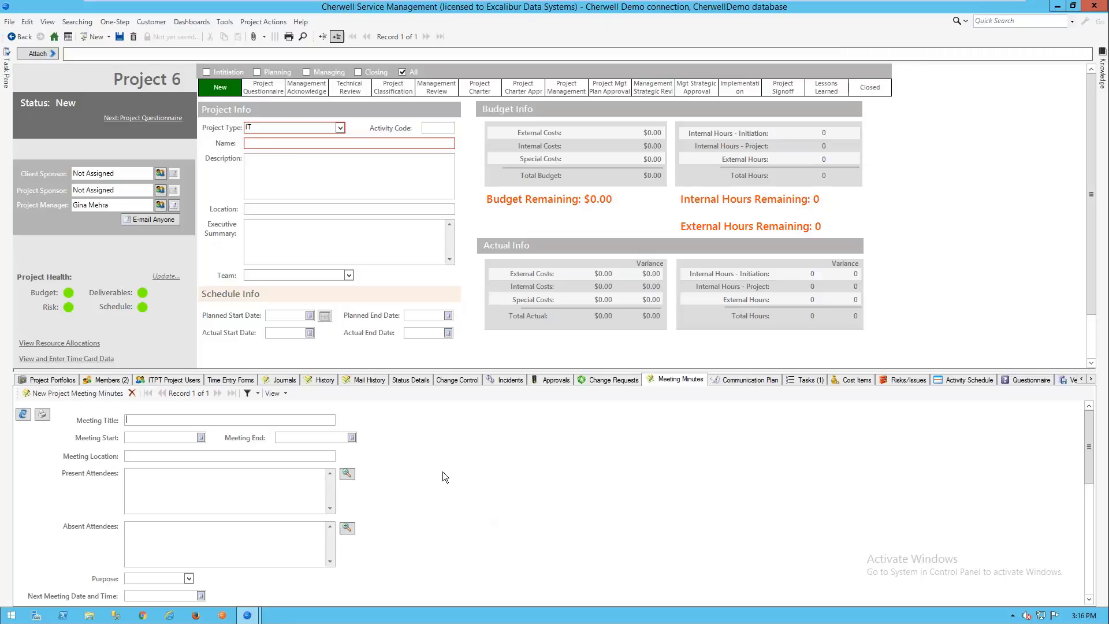
{"action": "scroll", "coordinate": [442, 472], "scroll_direction": "down", "scroll_amount": 10}
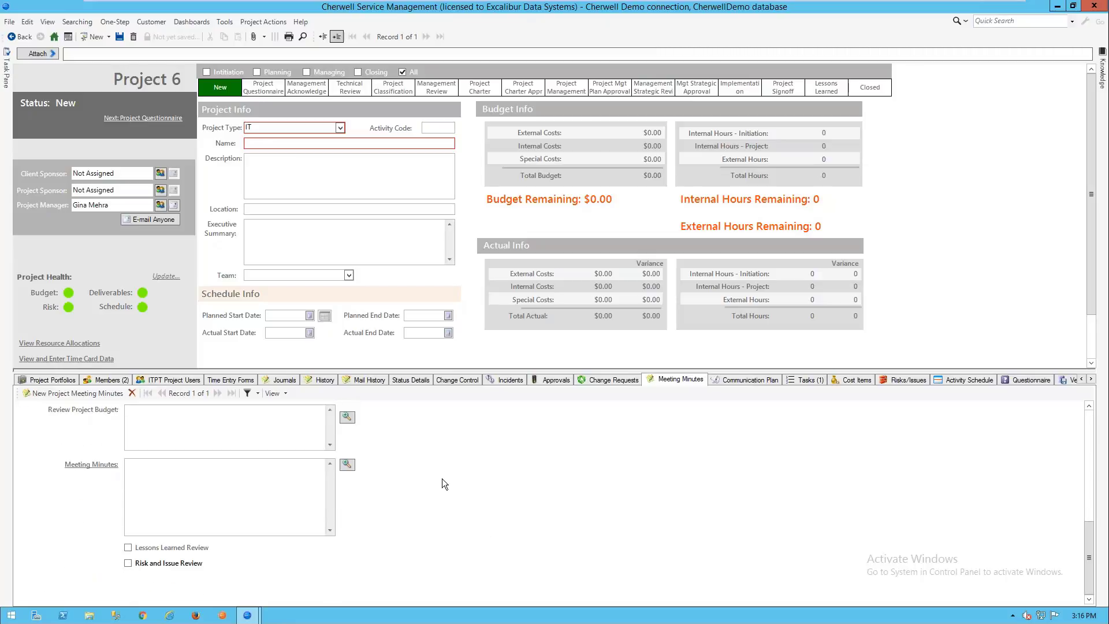
{"action": "scroll", "coordinate": [442, 478], "scroll_direction": "up", "scroll_amount": 10}
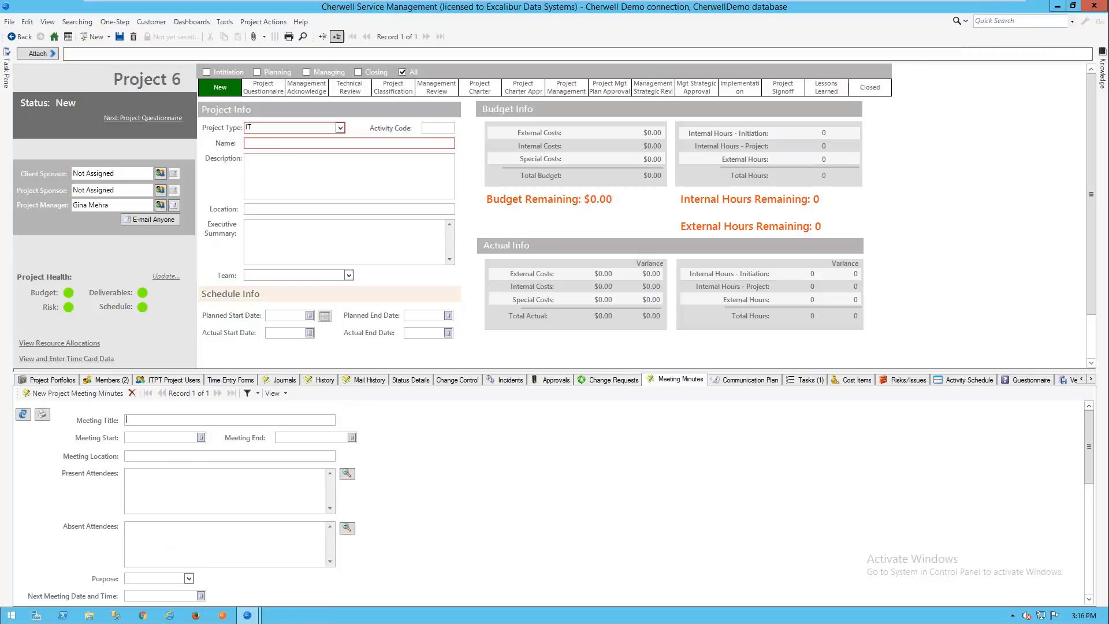
{"action": "left_click", "coordinate": [852, 381]}
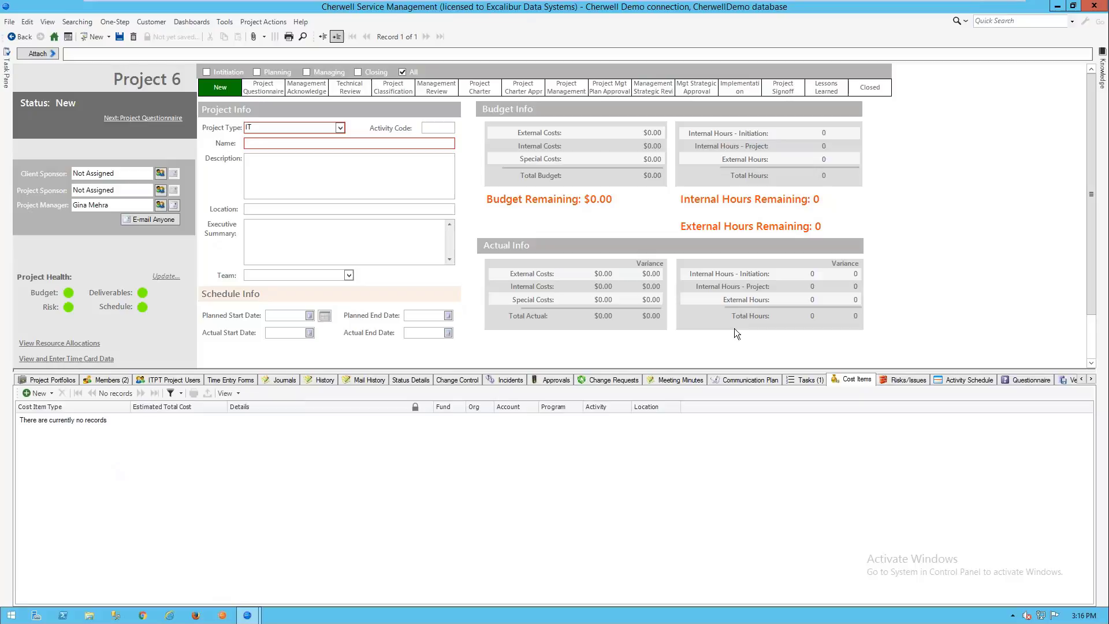
Start a Risks/Issues entry with Category Risk and enlarge the pane to show assessment criteria.
{"action": "left_click", "coordinate": [906, 379]}
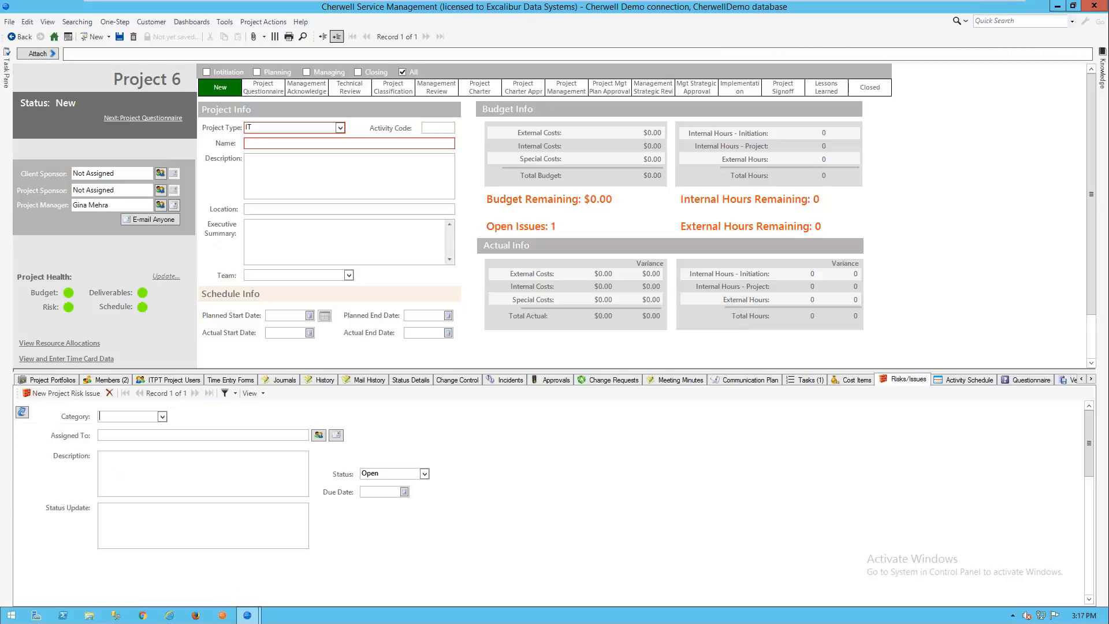
{"action": "type", "text": "R"}
{"action": "key", "text": "Return"}
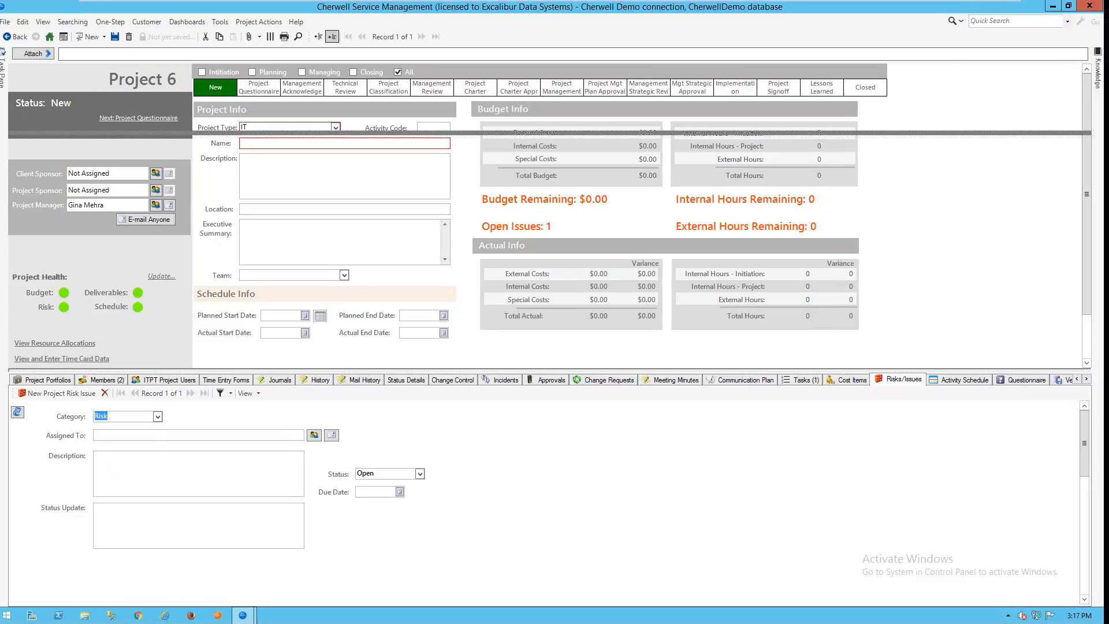
{"action": "left_click_drag", "start_coordinate": [607, 133], "coordinate": [606, 136]}
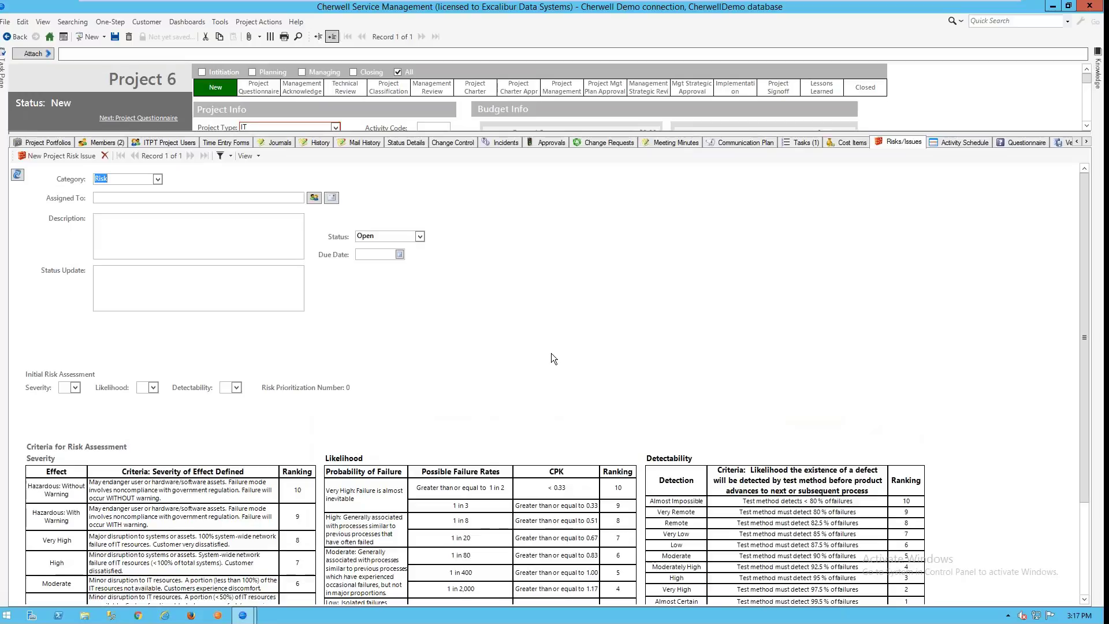
View the Activity Schedule and enlarge the project details area above it.
{"action": "left_click", "coordinate": [945, 142]}
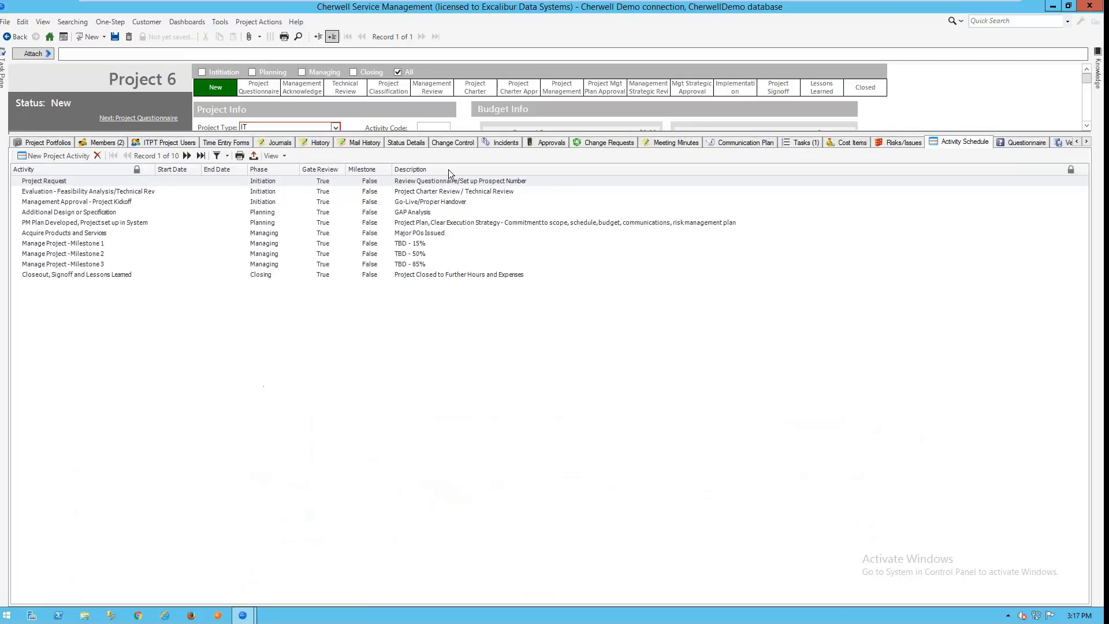
{"action": "left_click_drag", "start_coordinate": [453, 134], "coordinate": [452, 226]}
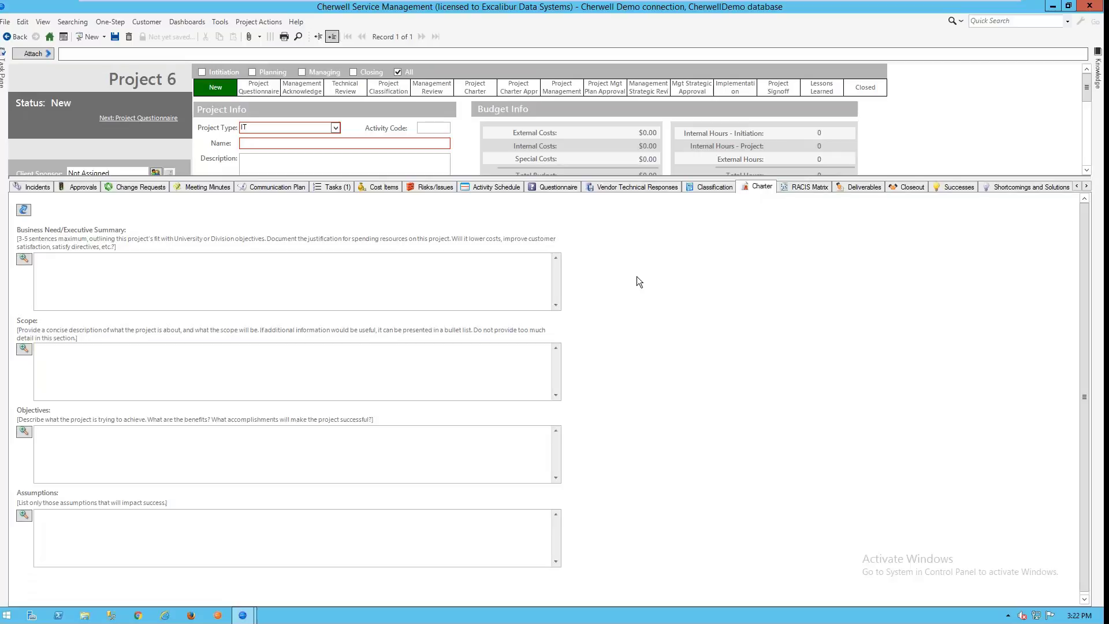
Start a new Vendor Technical Response and scroll through its unanswered questions to the bottom and back.
{"action": "left_click", "coordinate": [557, 187]}
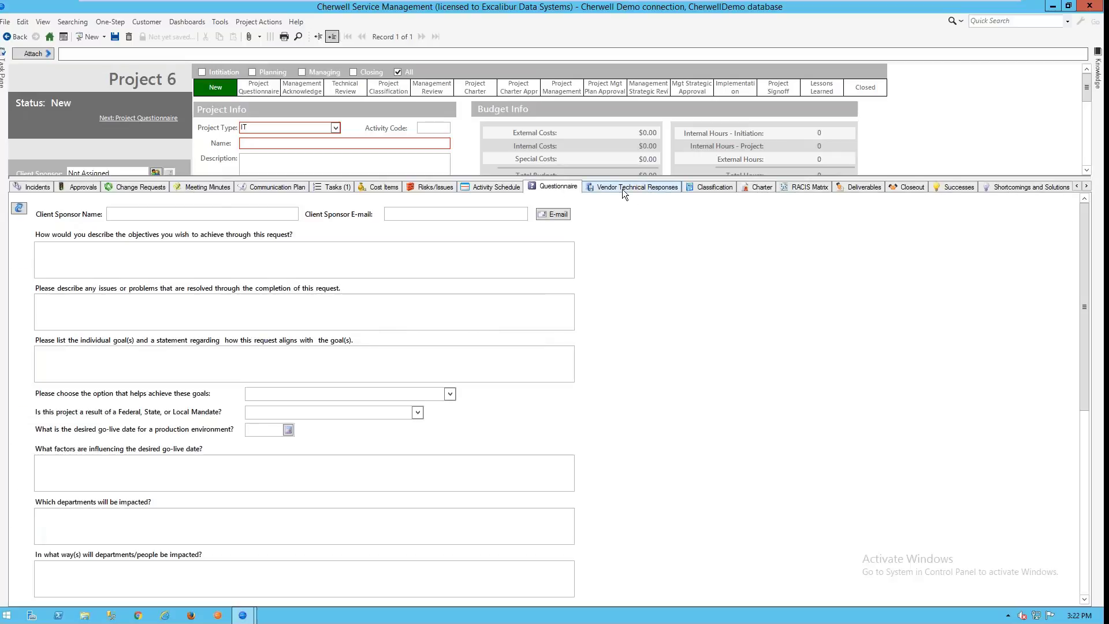
{"action": "left_click", "coordinate": [622, 189]}
{"action": "left_click", "coordinate": [87, 200]}
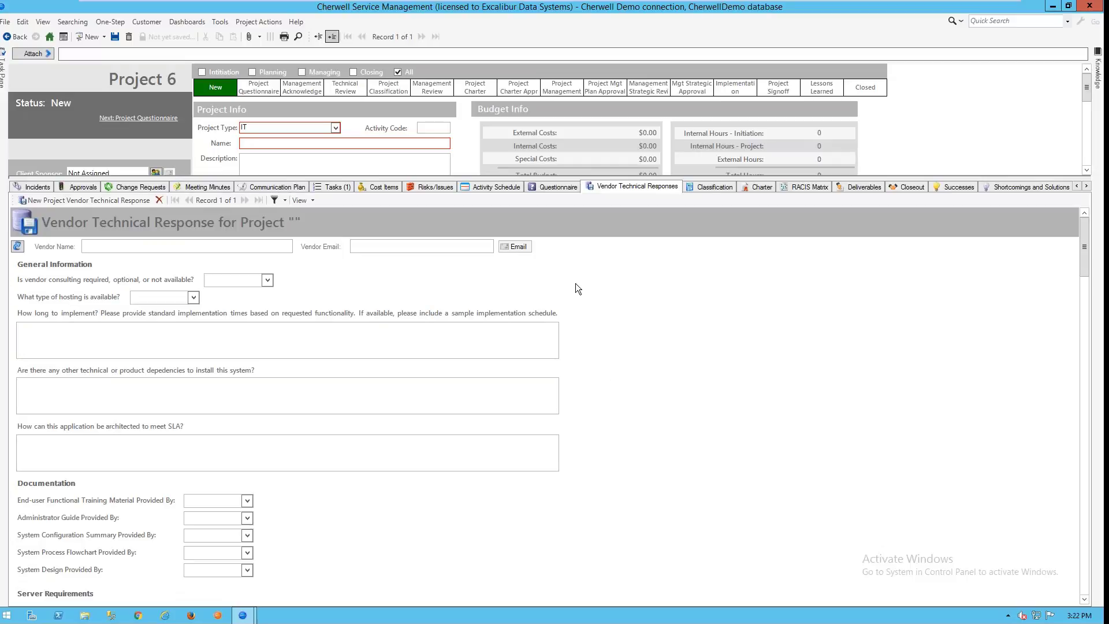
{"action": "scroll", "coordinate": [542, 404], "scroll_direction": "down", "scroll_amount": 20}
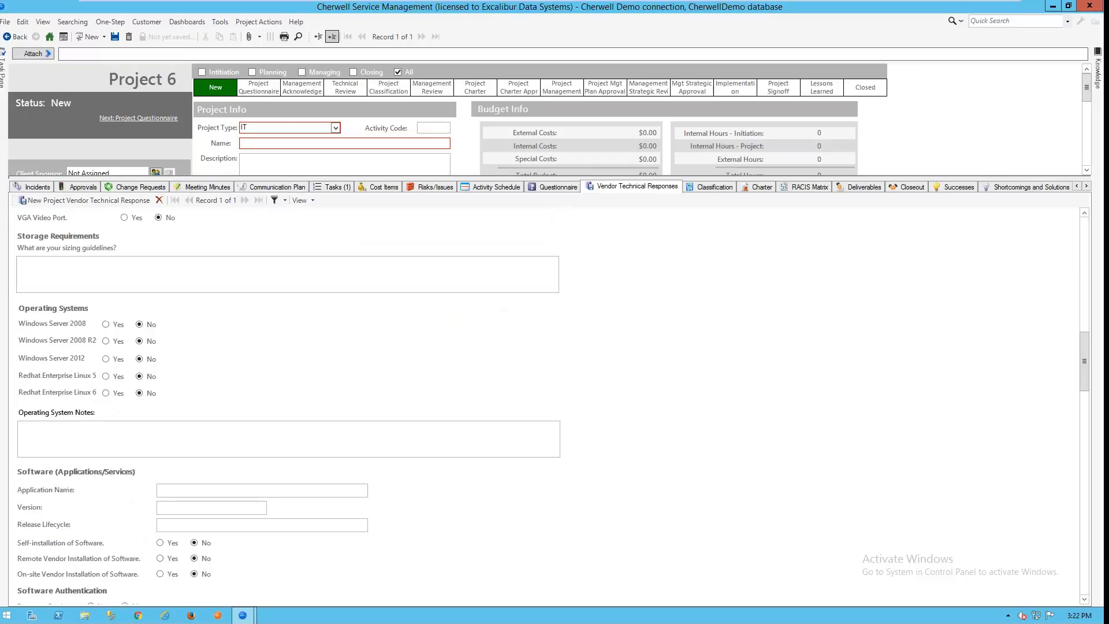
{"action": "scroll", "coordinate": [656, 432], "scroll_direction": "up", "scroll_amount": 20}
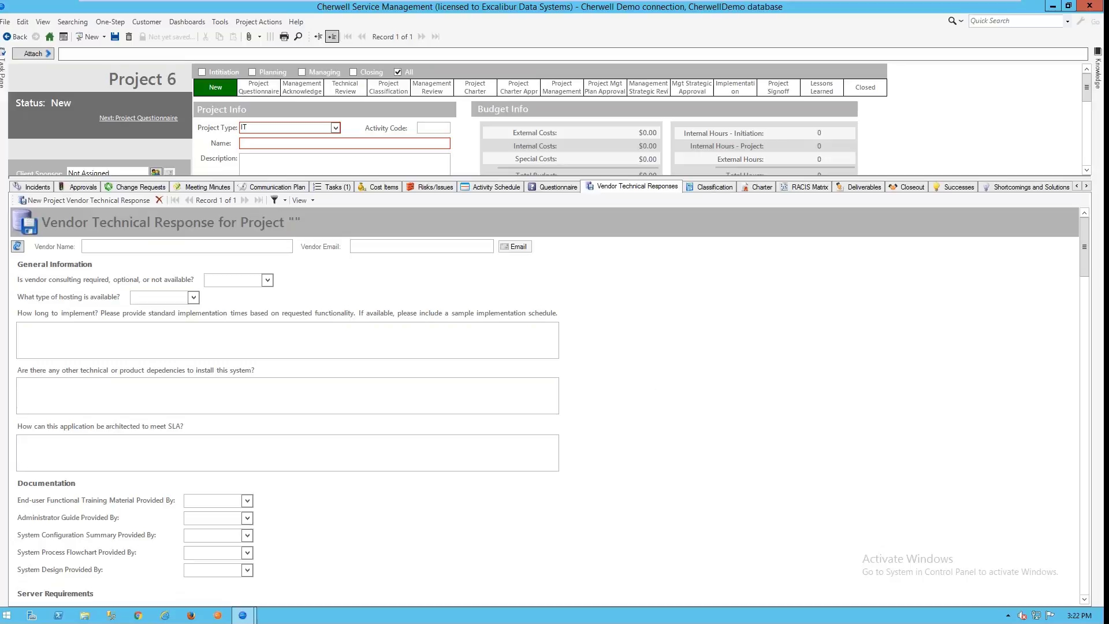
{"action": "scroll", "coordinate": [520, 537], "scroll_direction": "down", "scroll_amount": 10}
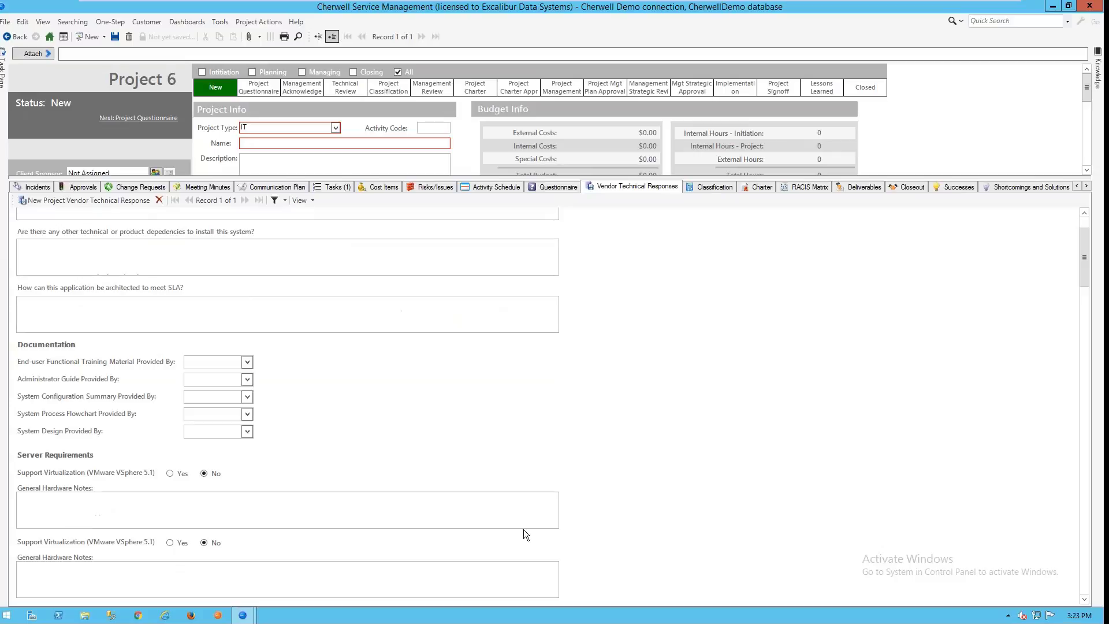
{"action": "scroll", "coordinate": [548, 405], "scroll_direction": "down", "scroll_amount": 6}
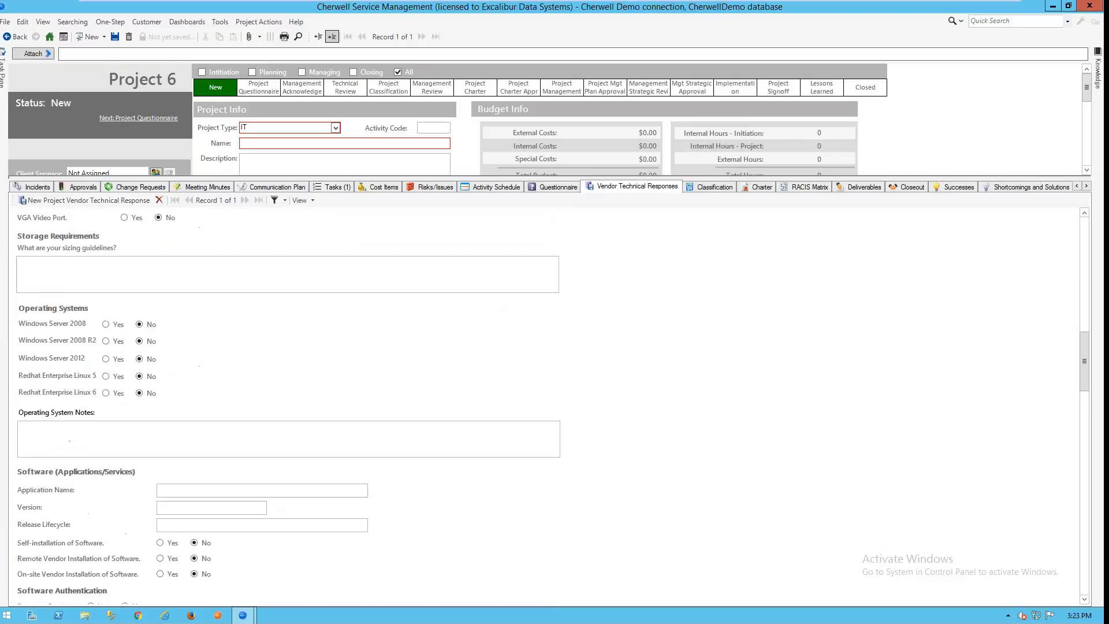
{"action": "scroll", "coordinate": [515, 482], "scroll_direction": "down", "scroll_amount": 10}
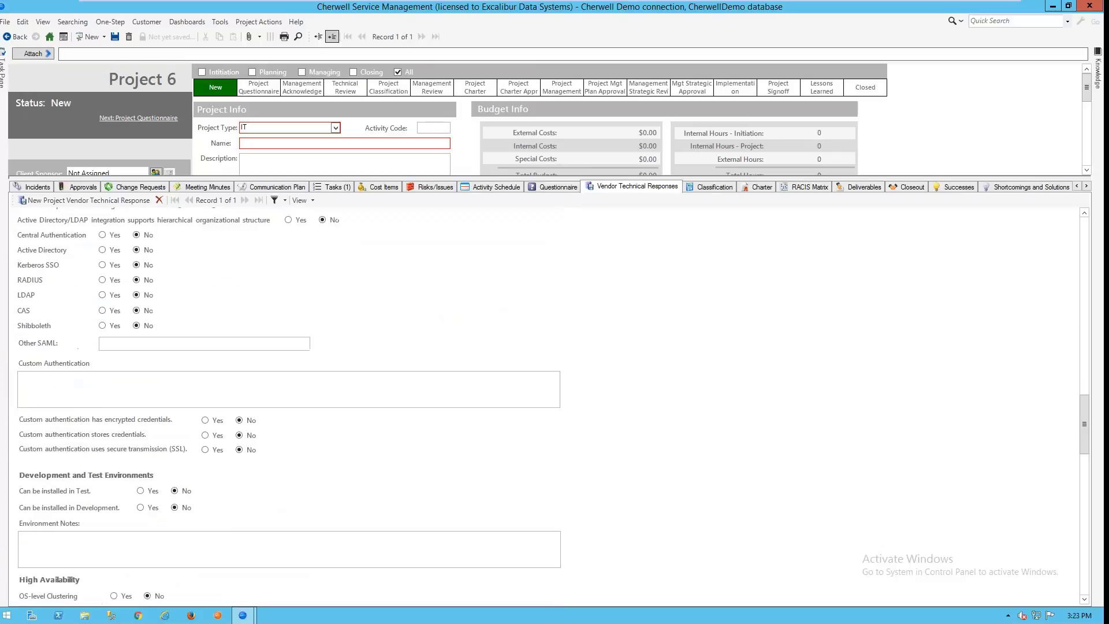
{"action": "scroll", "coordinate": [153, 294], "scroll_direction": "down", "scroll_amount": 10}
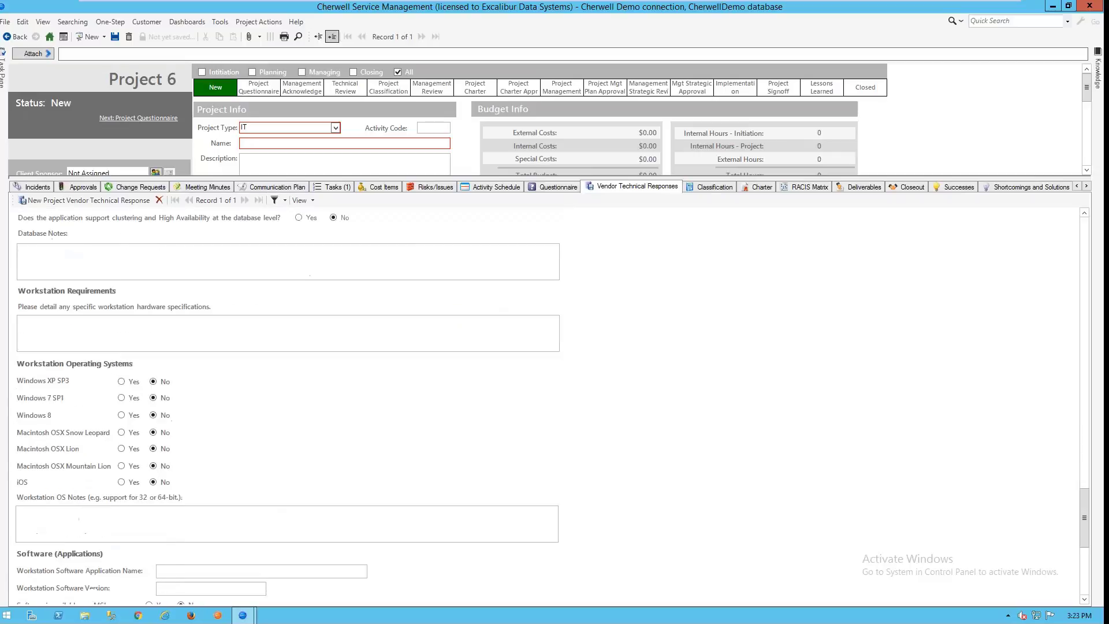
{"action": "scroll", "coordinate": [517, 482], "scroll_direction": "down", "scroll_amount": 3}
{"action": "scroll", "coordinate": [516, 483], "scroll_direction": "up", "scroll_amount": 5}
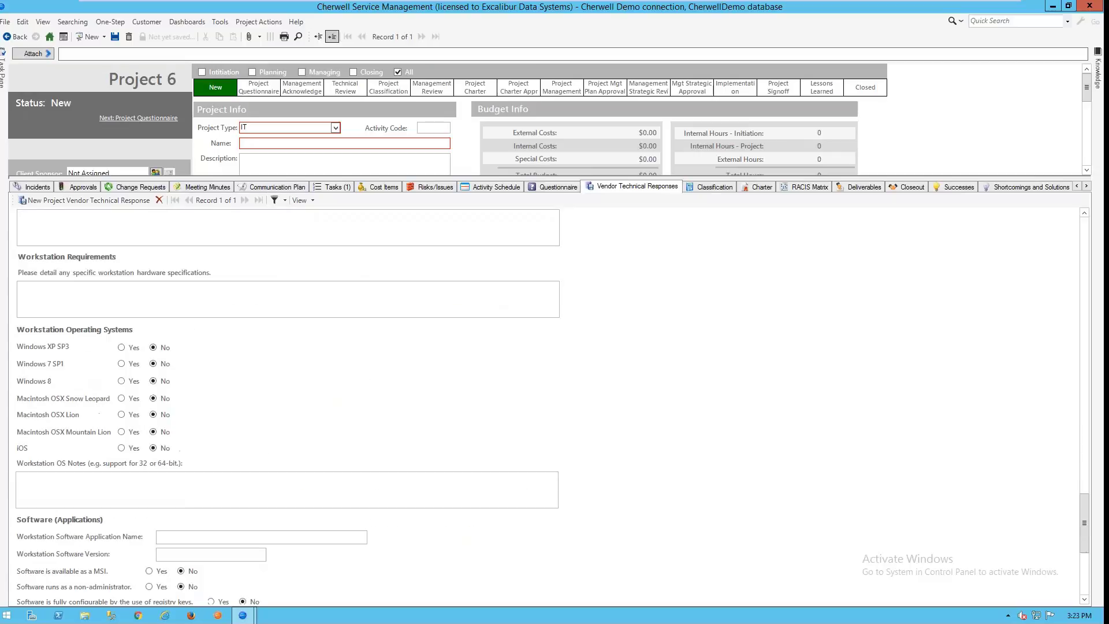
{"action": "scroll", "coordinate": [516, 482], "scroll_direction": "up", "scroll_amount": 15}
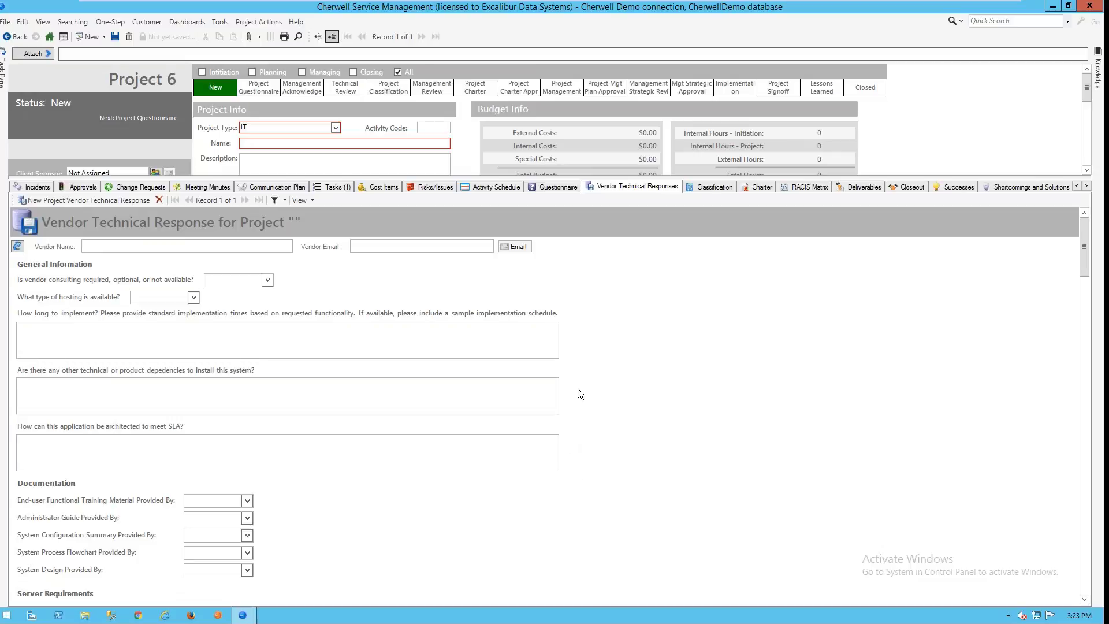
Return to the Questionnaire and review its blank sponsor, objectives and go-live questions.
{"action": "left_click", "coordinate": [554, 189]}
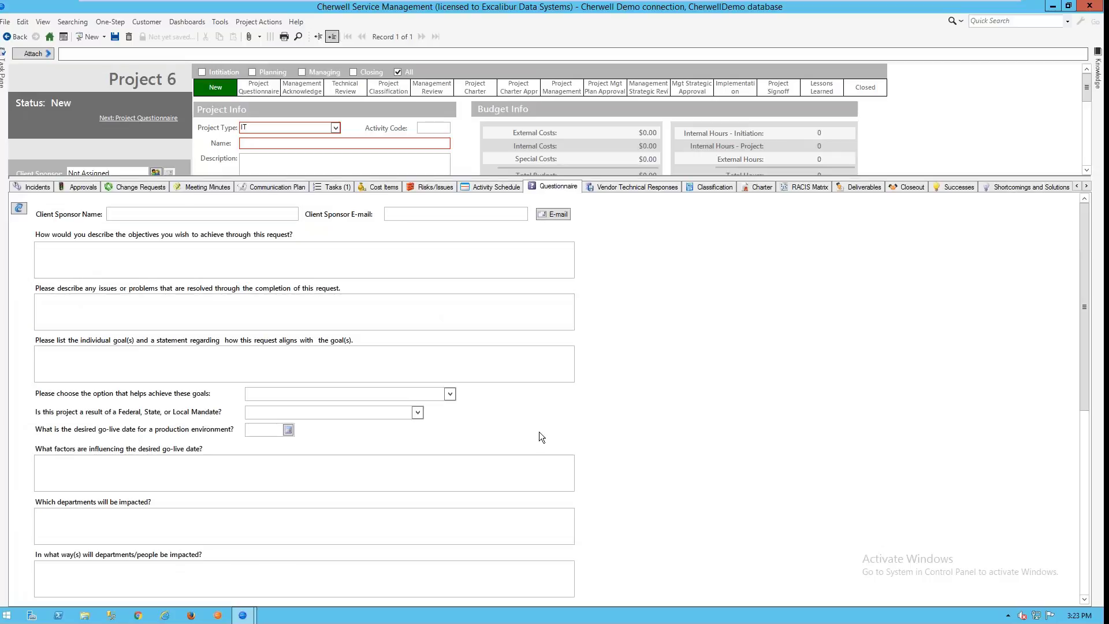
{"action": "left_click_drag", "start_coordinate": [1084, 407], "coordinate": [1084, 534]}
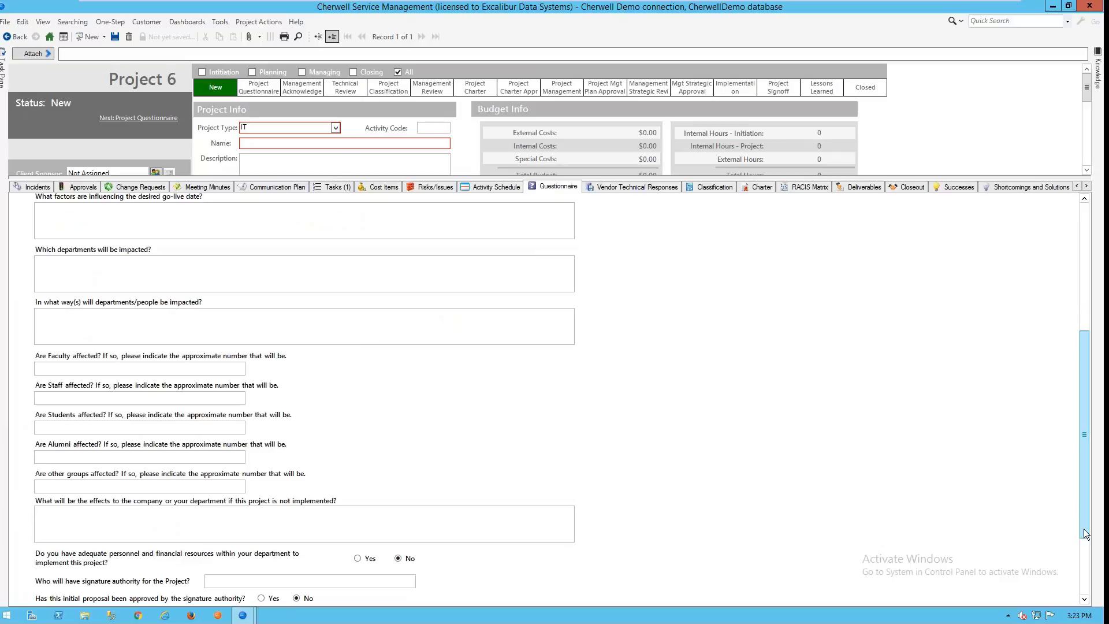
{"action": "scroll", "coordinate": [508, 474], "scroll_direction": "up", "scroll_amount": 5}
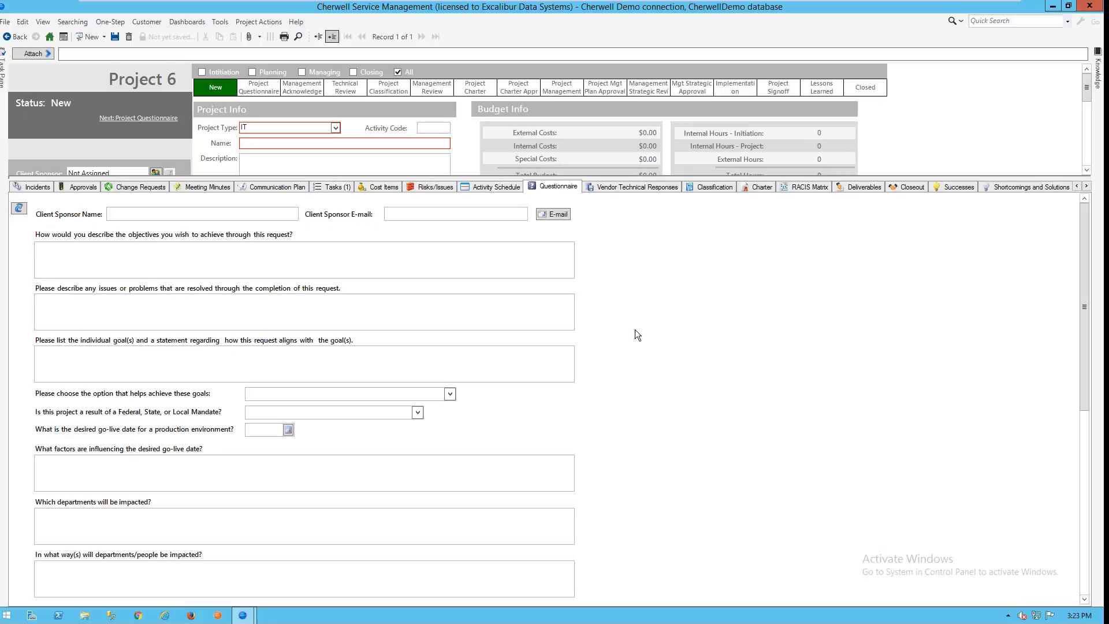
Classify the project: >1 Division effort, 4 IT Departments, 1361–2080 hours, $250K–$1M, 1 Division goal.
{"action": "left_click", "coordinate": [707, 189]}
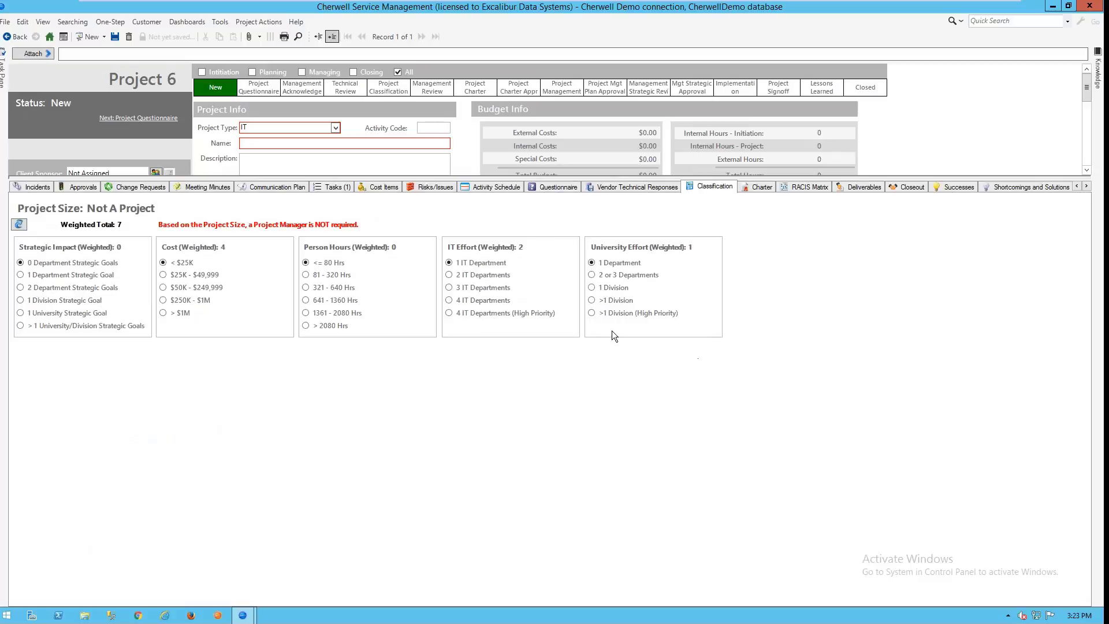
{"action": "left_click", "coordinate": [636, 313]}
{"action": "left_click", "coordinate": [480, 300]}
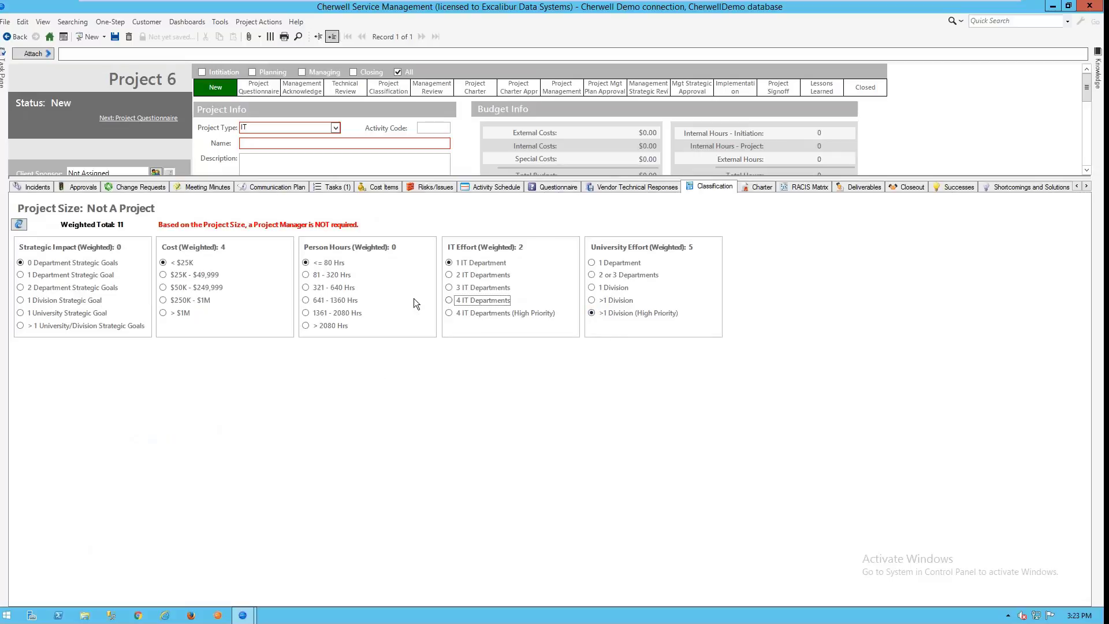
{"action": "left_click", "coordinate": [334, 313]}
{"action": "left_click", "coordinate": [176, 301]}
{"action": "left_click", "coordinate": [87, 300]}
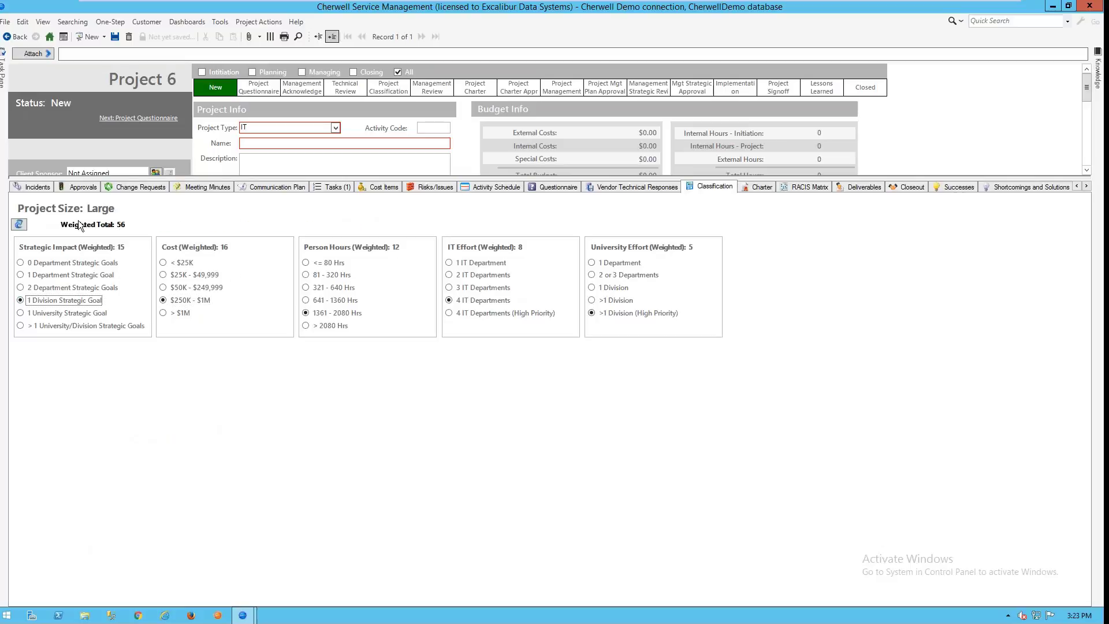